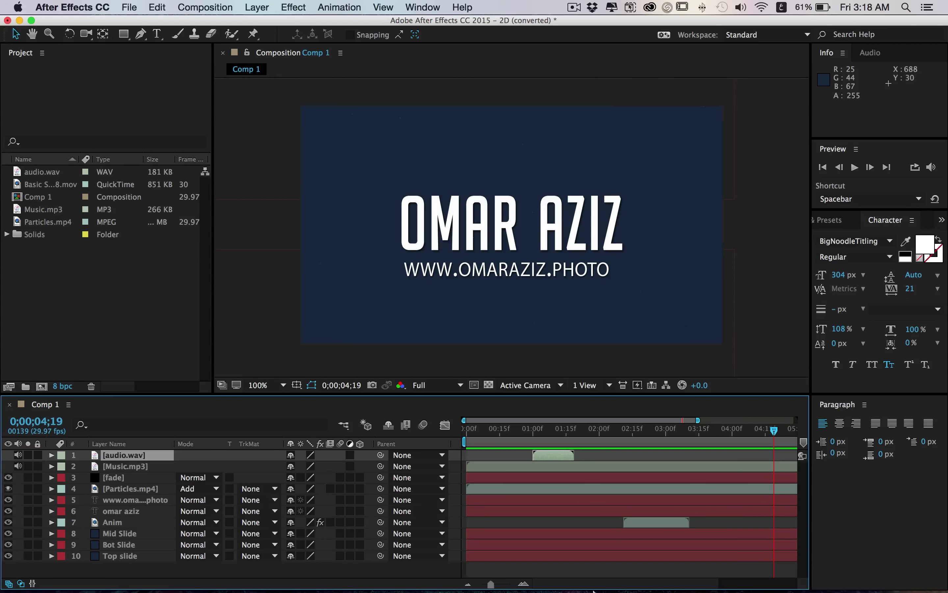
In Photoshop, type the Arabic name as a new text layer, correcting one mistyped letter.
{"action": "left_click", "coordinate": [546, 572]}
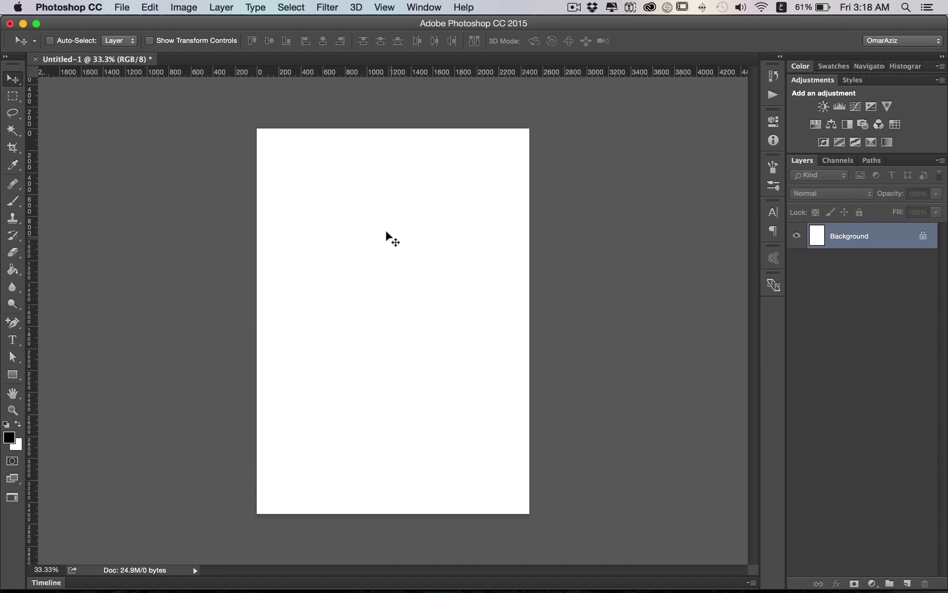
{"action": "key", "text": "t"}
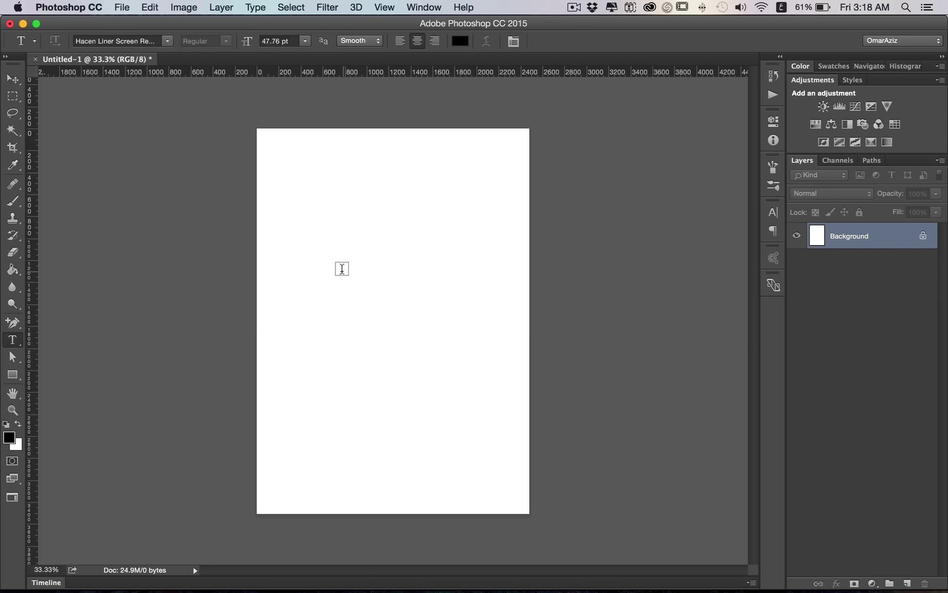
{"action": "left_click", "coordinate": [347, 271]}
{"action": "type", "text": "عرب"}
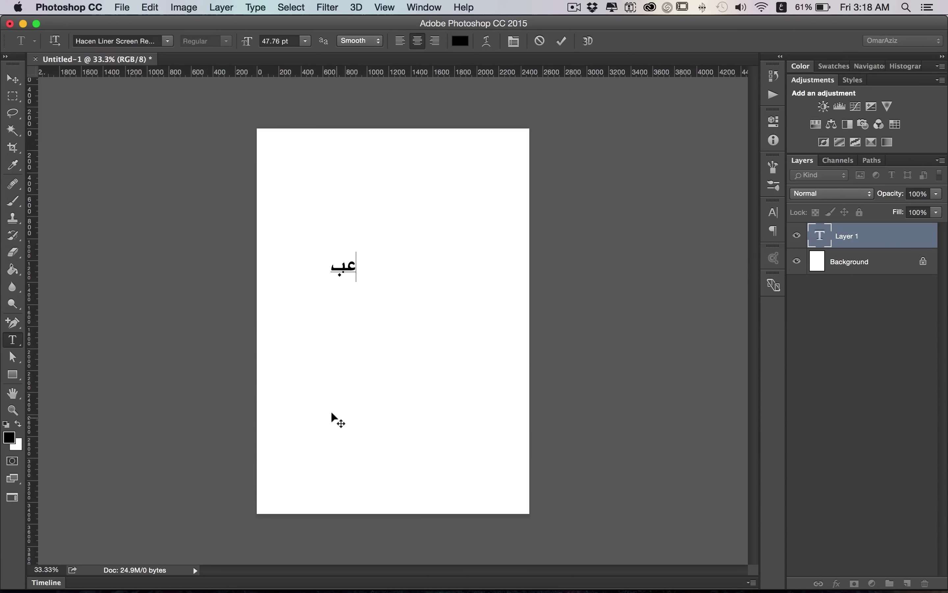
{"action": "key", "text": "BackSpace"}
{"action": "type", "text": "مر عبدال"}
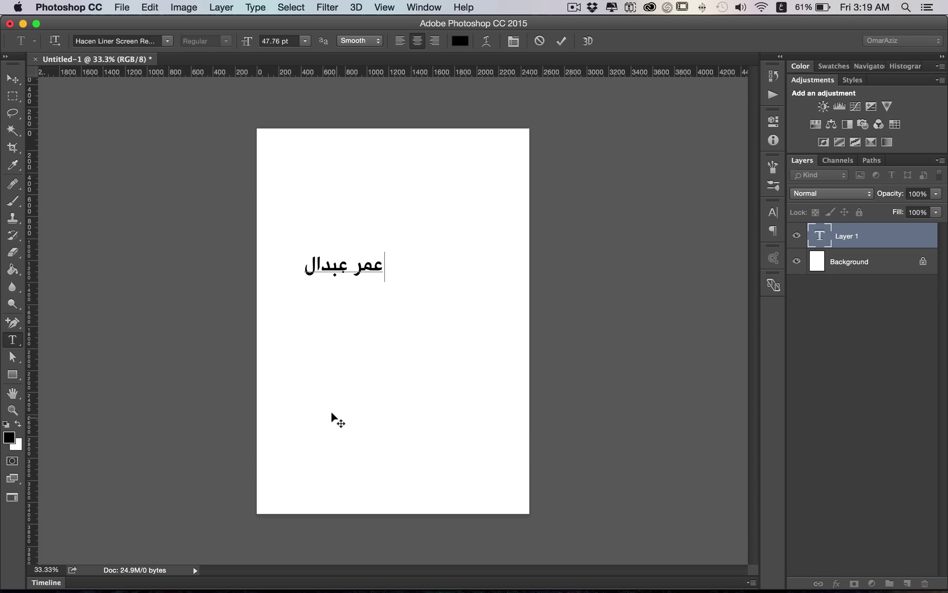
{"action": "type", "text": "عزيز"}
Select the Arabic name, copy it with Edit > Copy, and commit the text layer.
{"action": "left_click", "coordinate": [258, 263]}
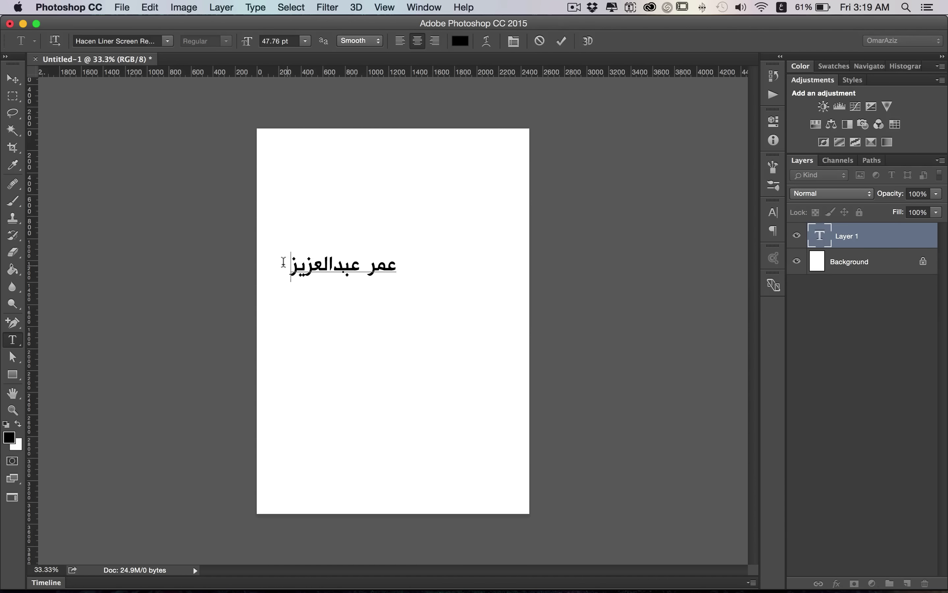
{"action": "mouse_move", "coordinate": [423, 263]}
{"action": "left_mouse_down"}
{"action": "mouse_move", "coordinate": [274, 264]}
{"action": "mouse_move", "coordinate": [394, 265]}
{"action": "left_mouse_up"}
{"action": "left_click", "coordinate": [275, 265]}
{"action": "left_click", "coordinate": [151, 7]}
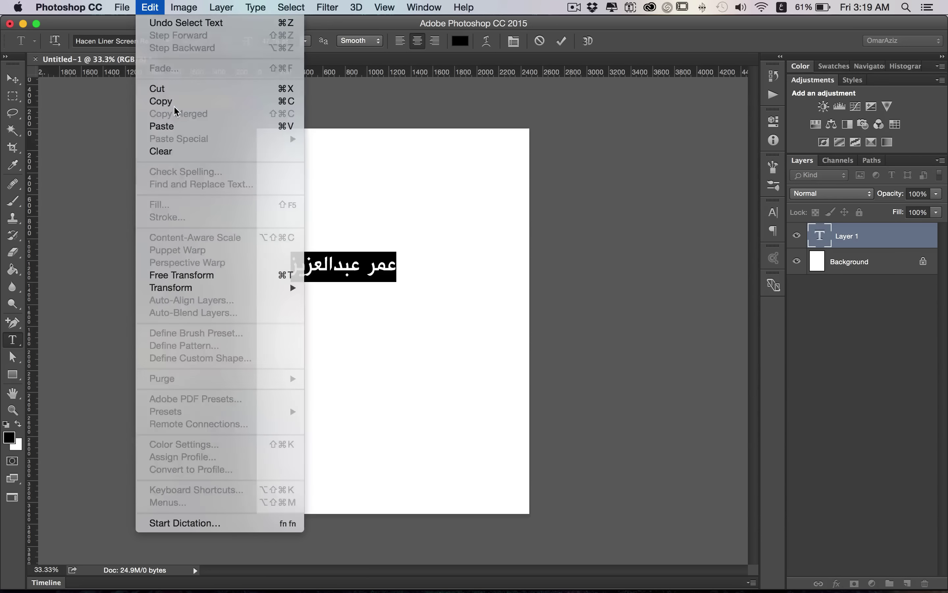
{"action": "left_click", "coordinate": [173, 102]}
{"action": "left_click", "coordinate": [13, 79]}
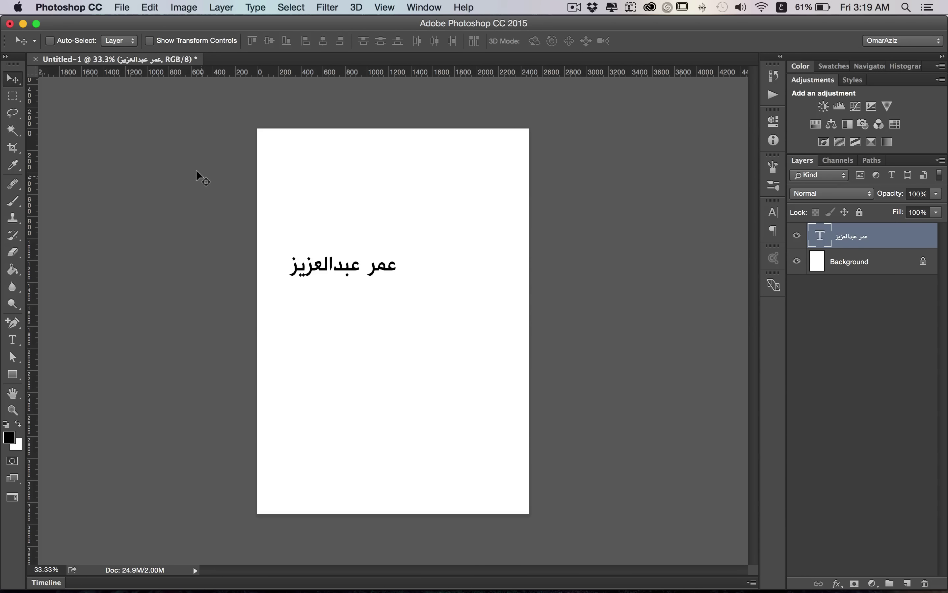
Back in After Effects, paste the copied Arabic name into the title text layer.
{"action": "key", "text": "super+Tab"}
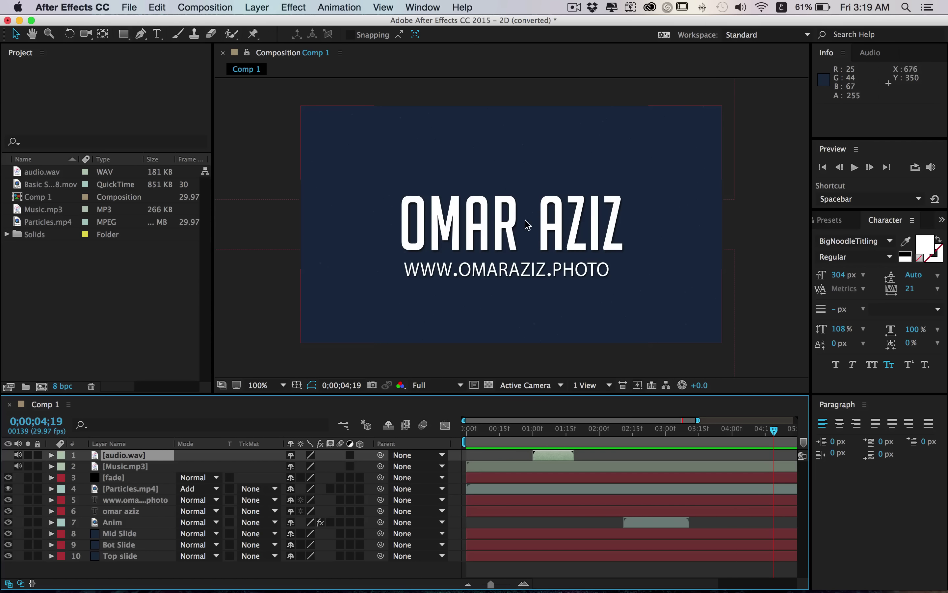
{"action": "double_click", "coordinate": [495, 234]}
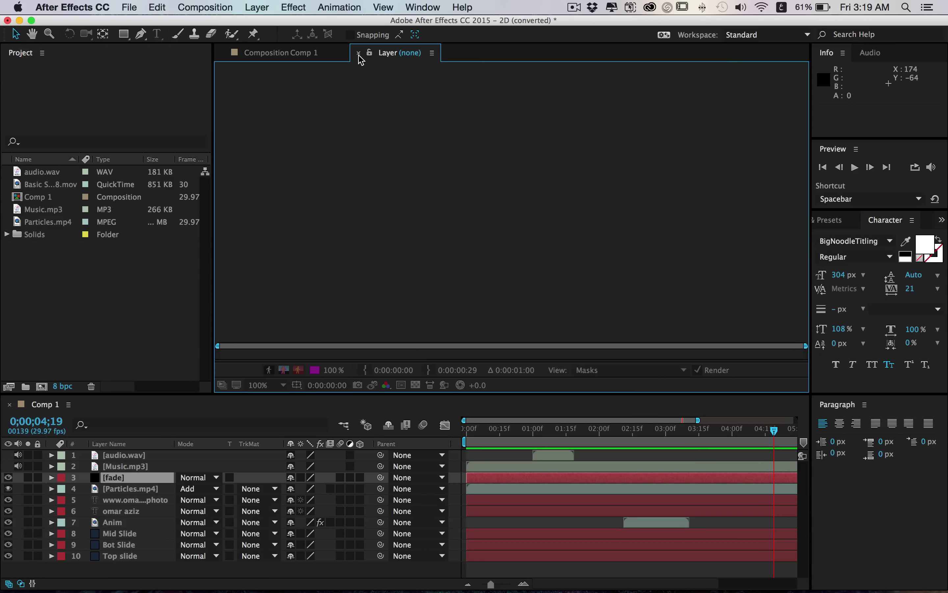
{"action": "left_click", "coordinate": [358, 52]}
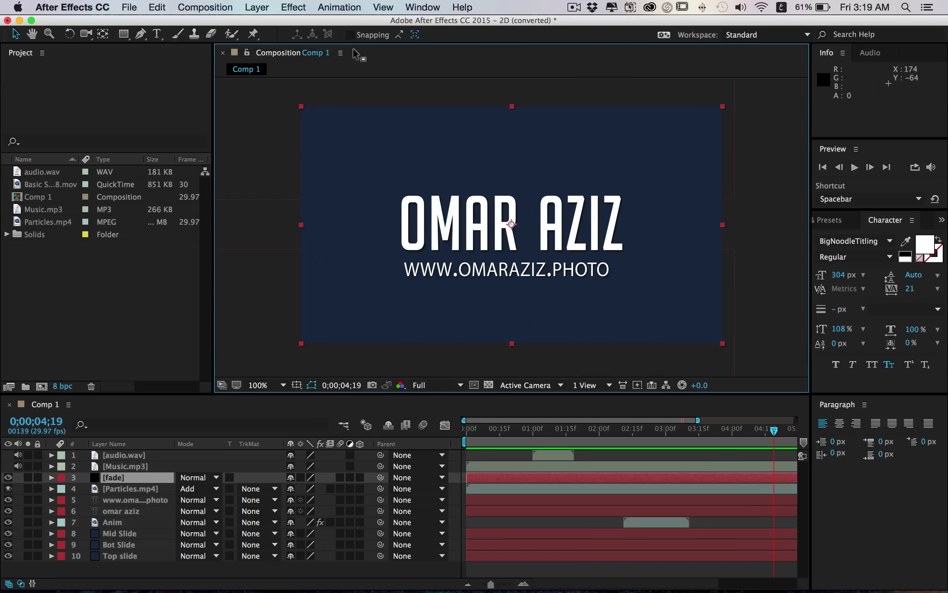
{"action": "double_click", "coordinate": [128, 511]}
{"action": "right_click", "coordinate": [537, 227]}
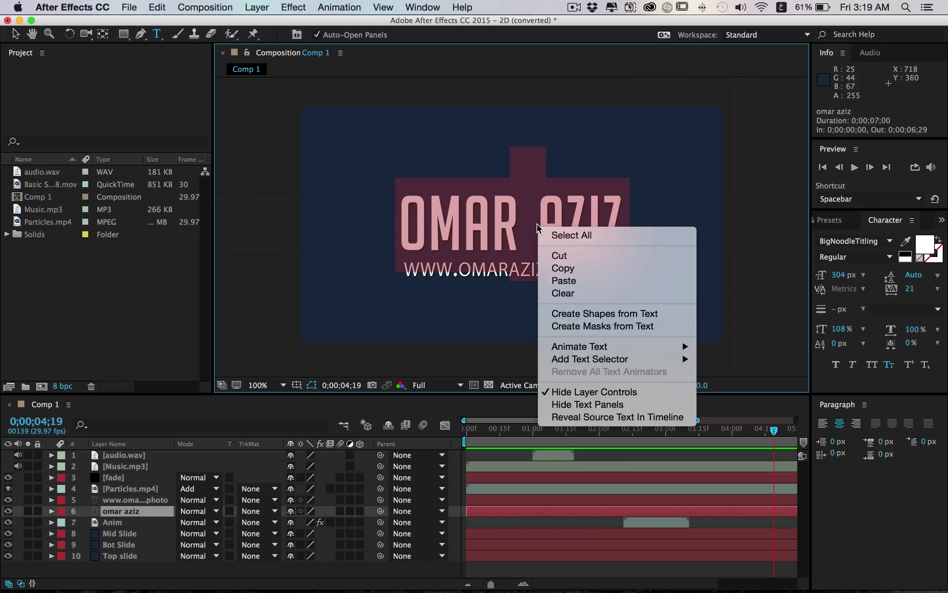
{"action": "left_click", "coordinate": [576, 281]}
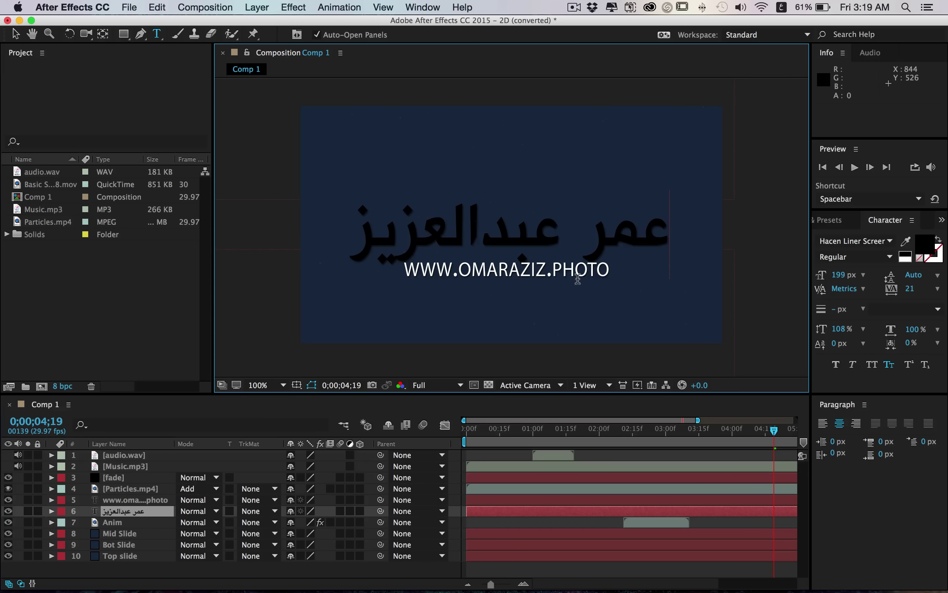
Make the title text white, retype it as 'بسم الله', and bring up Finder.
{"action": "key", "text": "super+a"}
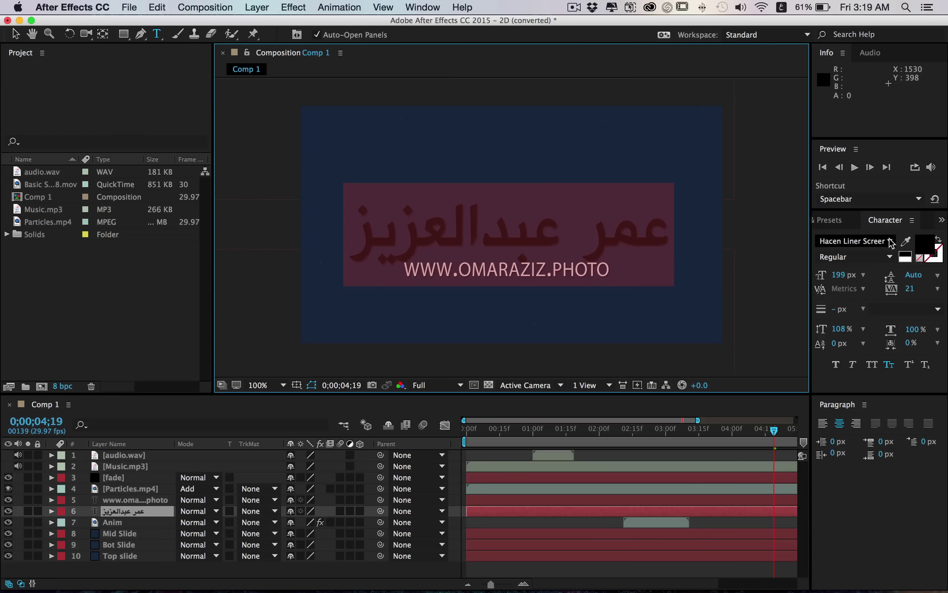
{"action": "left_click", "coordinate": [897, 259]}
{"action": "key", "text": "BackSpace"}
{"action": "type", "text": "بسم ا"}
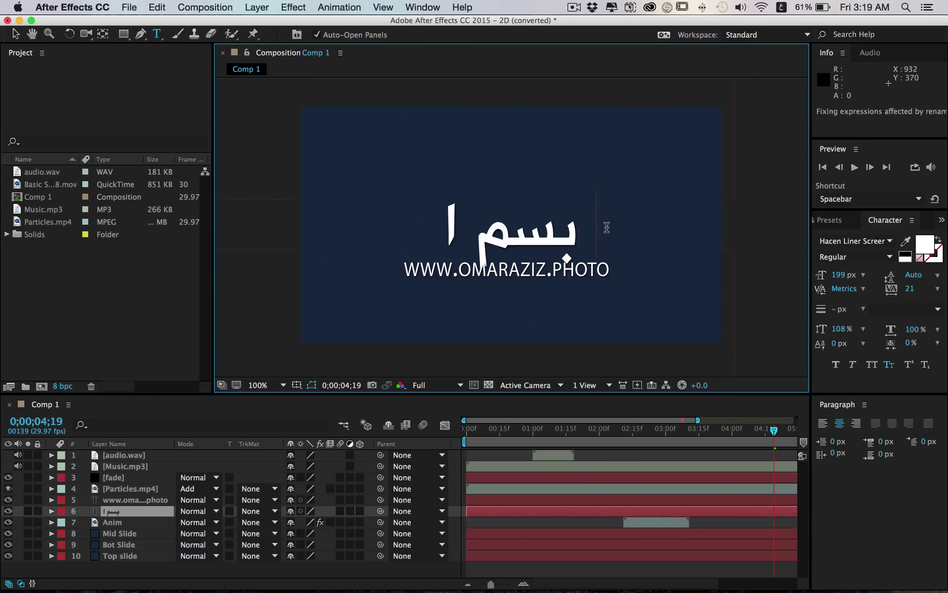
{"action": "type", "text": "لله"}
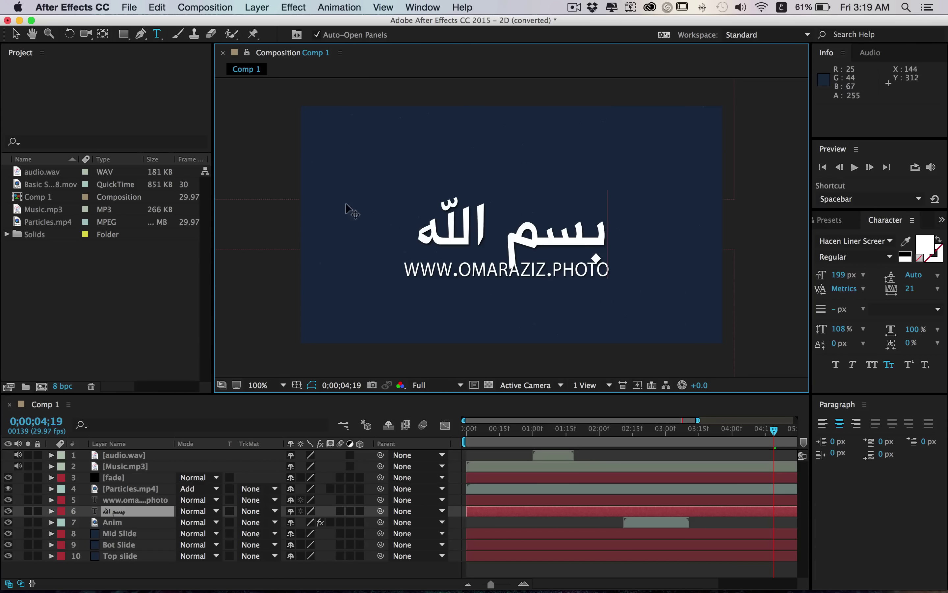
{"action": "left_click", "coordinate": [42, 574]}
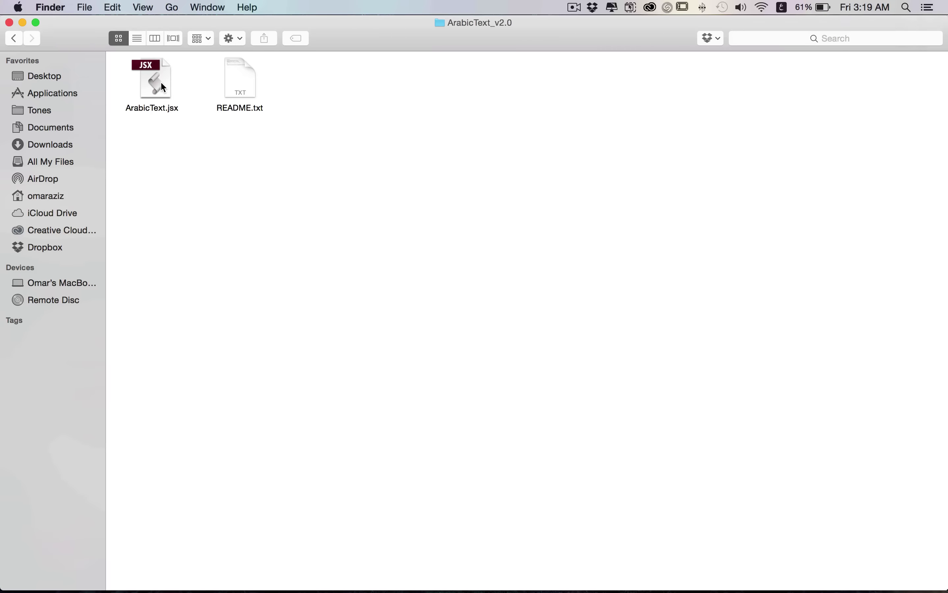
Copy the ArabicText.jsx script file from the ArabicText_v2.0 folder.
{"action": "left_click", "coordinate": [162, 83]}
{"action": "right_click", "coordinate": [161, 83]}
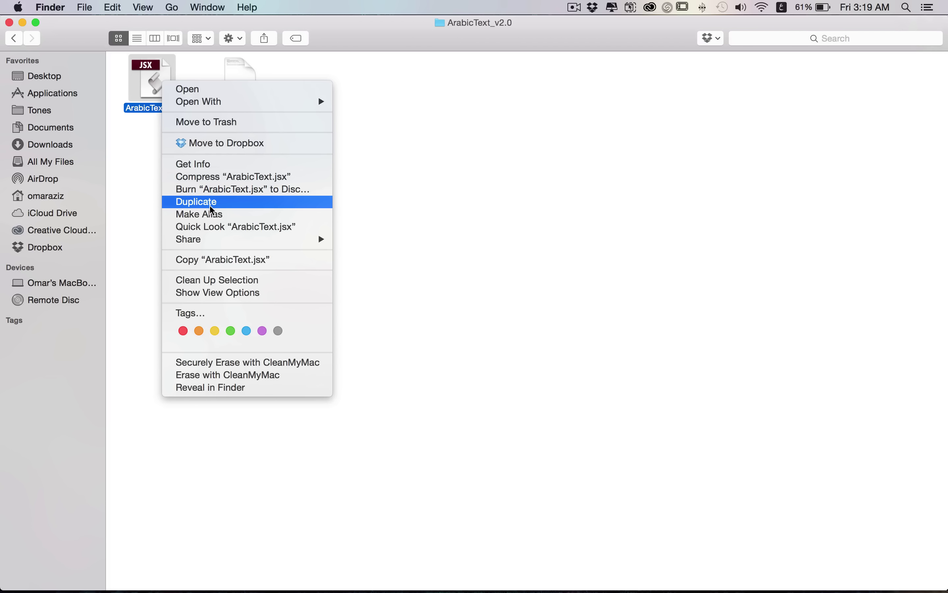
{"action": "left_click", "coordinate": [210, 260]}
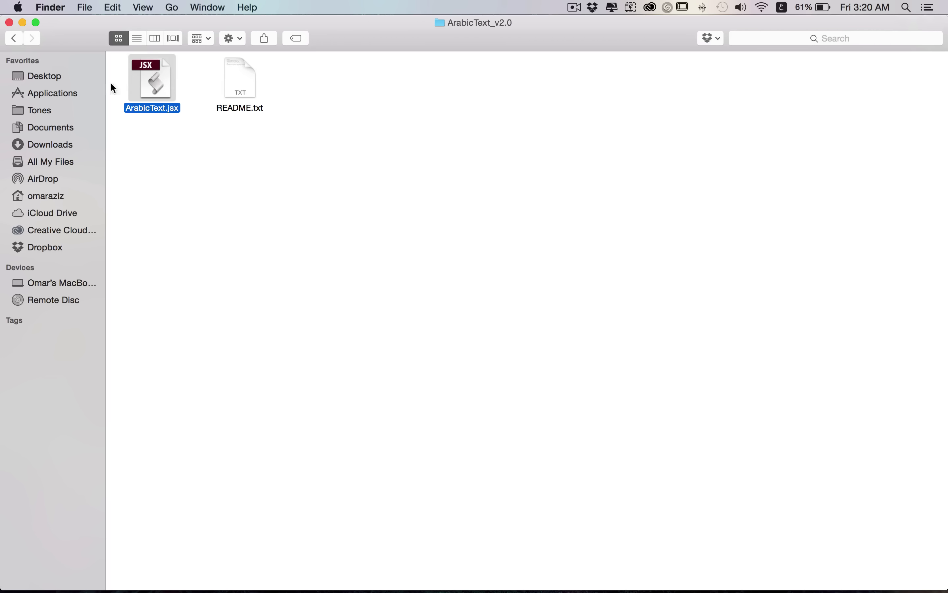
Open Applications > Adobe After Effects CC 2015 > Scripts in Finder.
{"action": "left_click", "coordinate": [76, 92]}
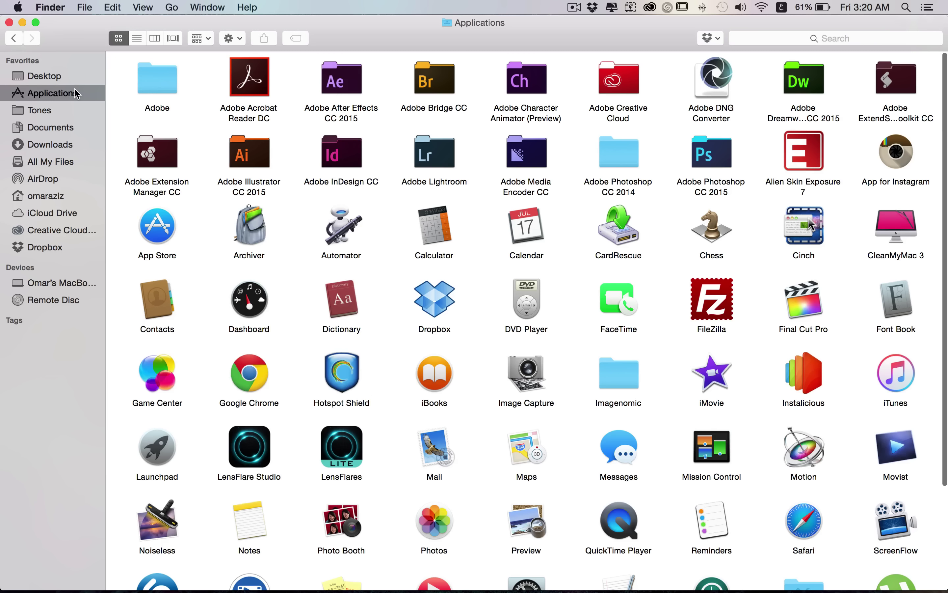
{"action": "double_click", "coordinate": [343, 83]}
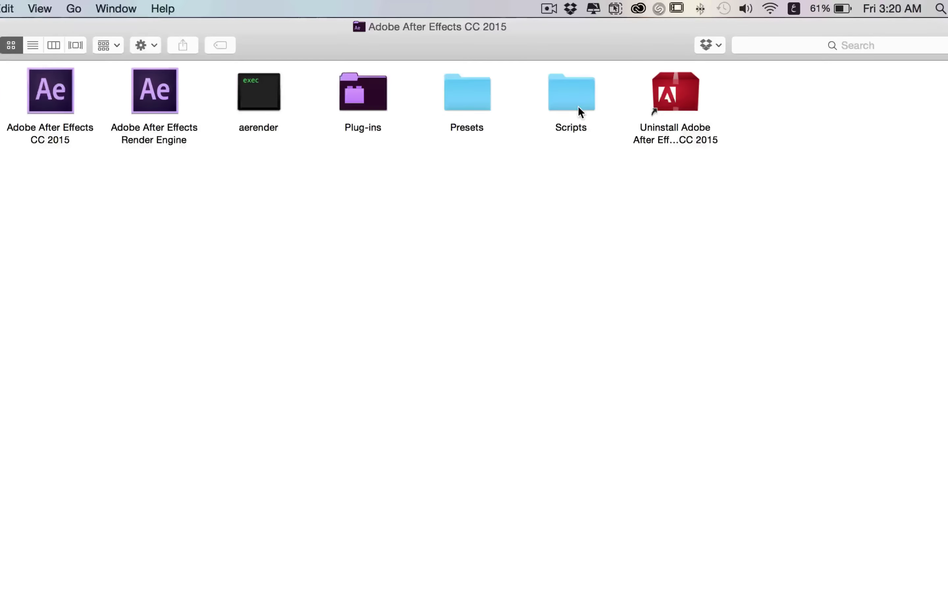
{"action": "double_click", "coordinate": [580, 108]}
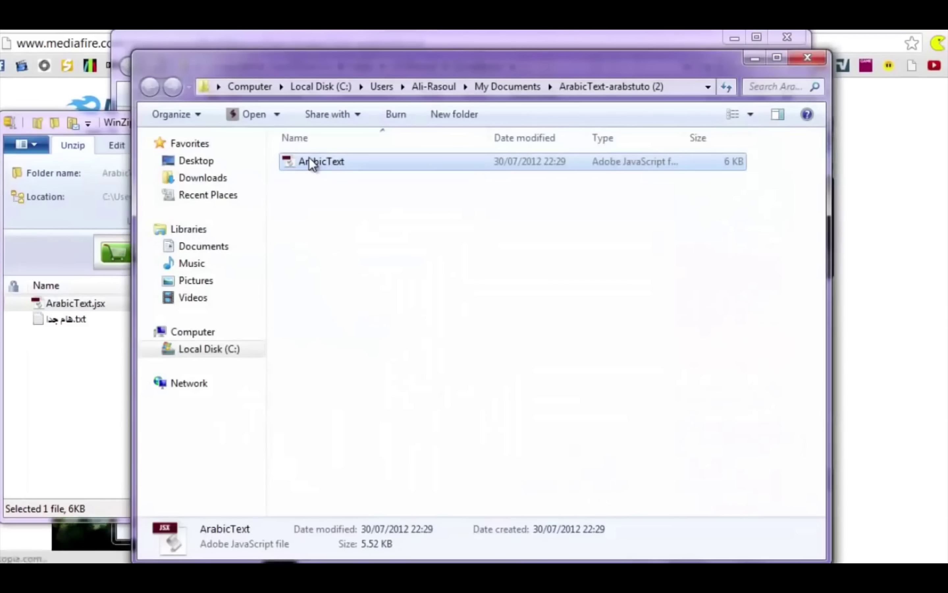
Copy ArabicText.jsx and open C:\Program Files\Adobe\Adobe After Effects CS6\Support Files\Scripts.
{"action": "right_click", "coordinate": [309, 157]}
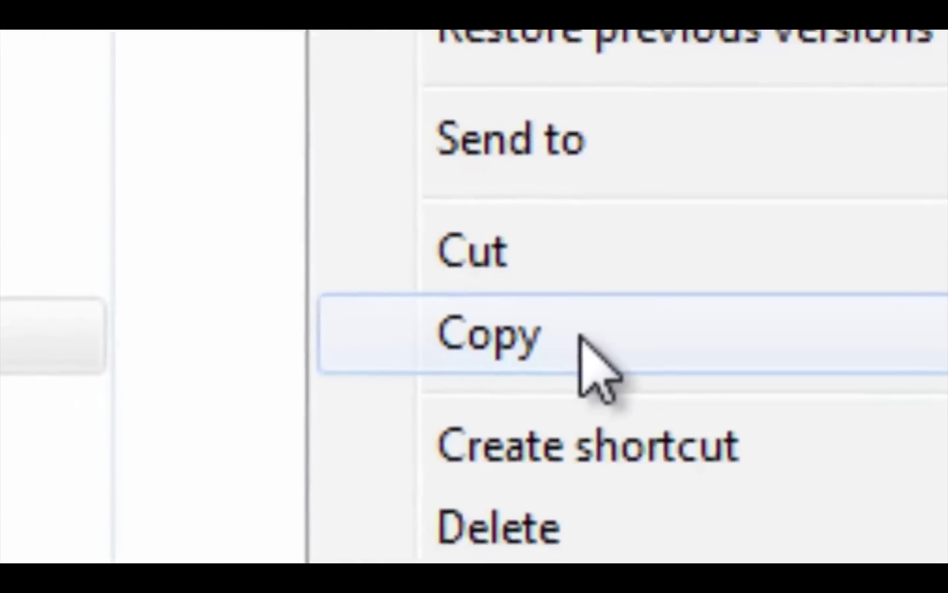
{"action": "left_click", "coordinate": [580, 336]}
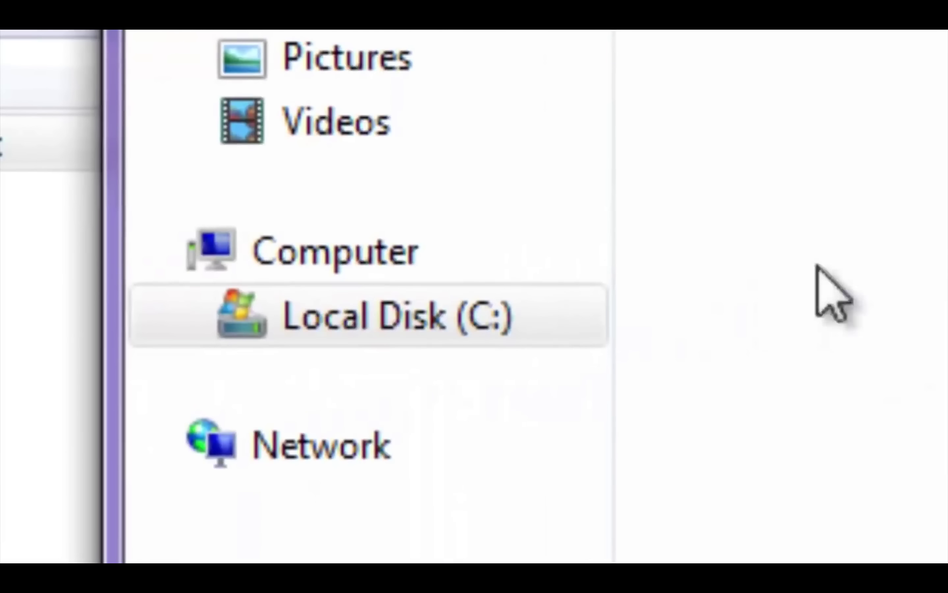
{"action": "left_click", "coordinate": [389, 311]}
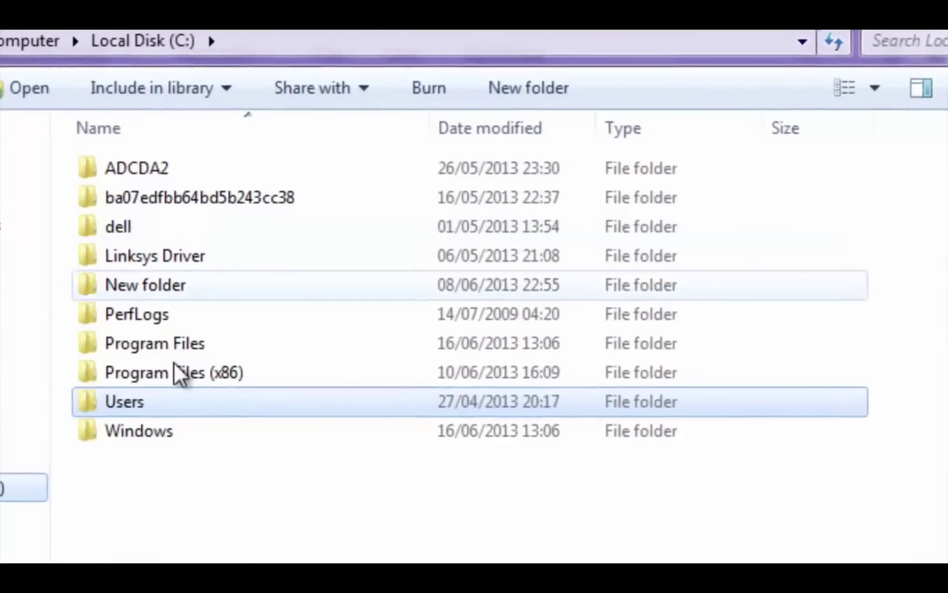
{"action": "double_click", "coordinate": [177, 344]}
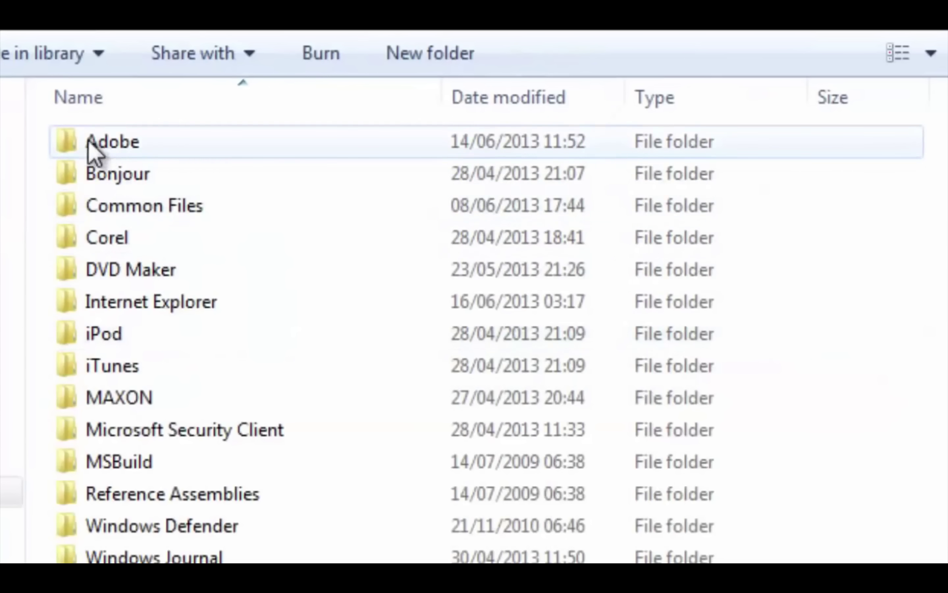
{"action": "double_click", "coordinate": [133, 146]}
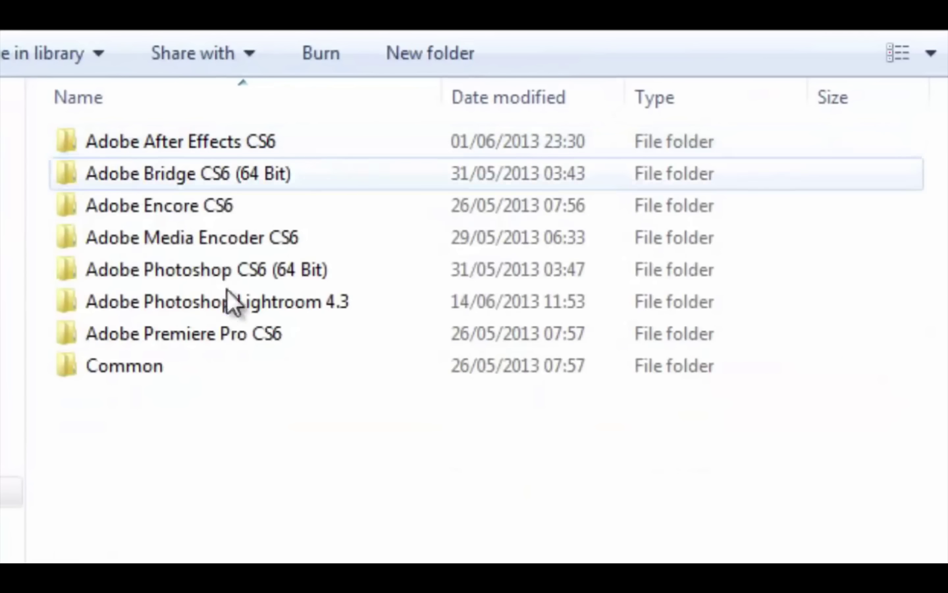
{"action": "left_click", "coordinate": [197, 144]}
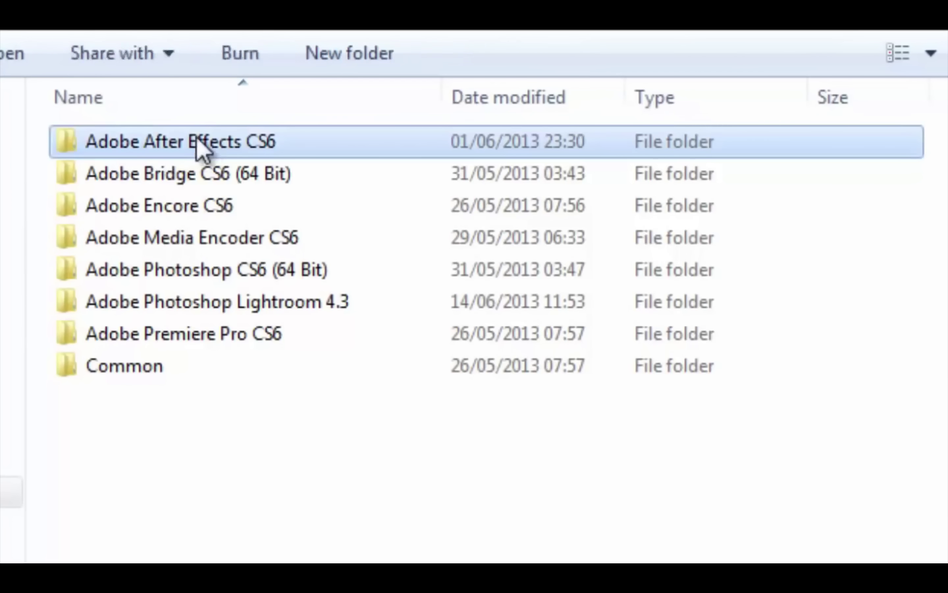
{"action": "double_click", "coordinate": [204, 147]}
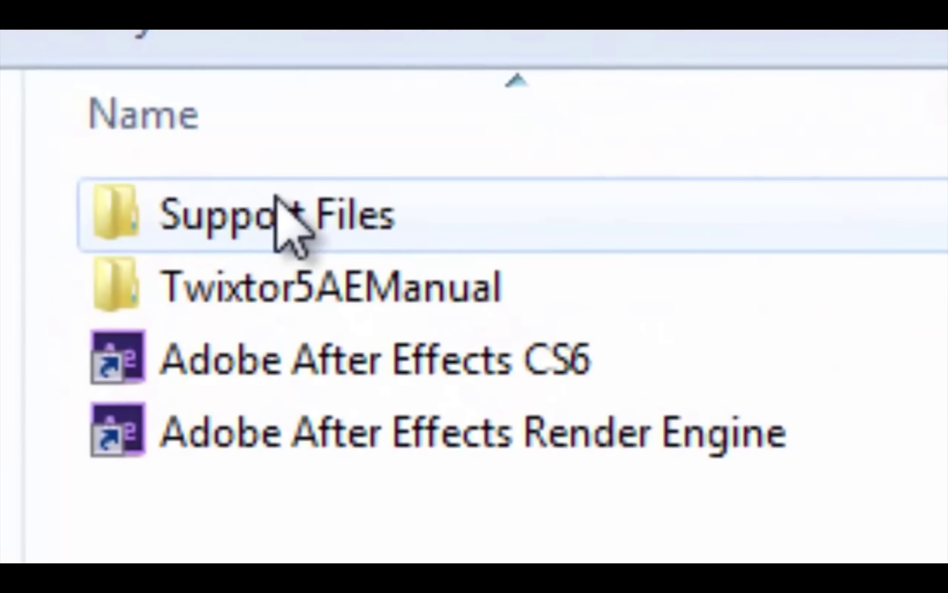
{"action": "left_click", "coordinate": [276, 195]}
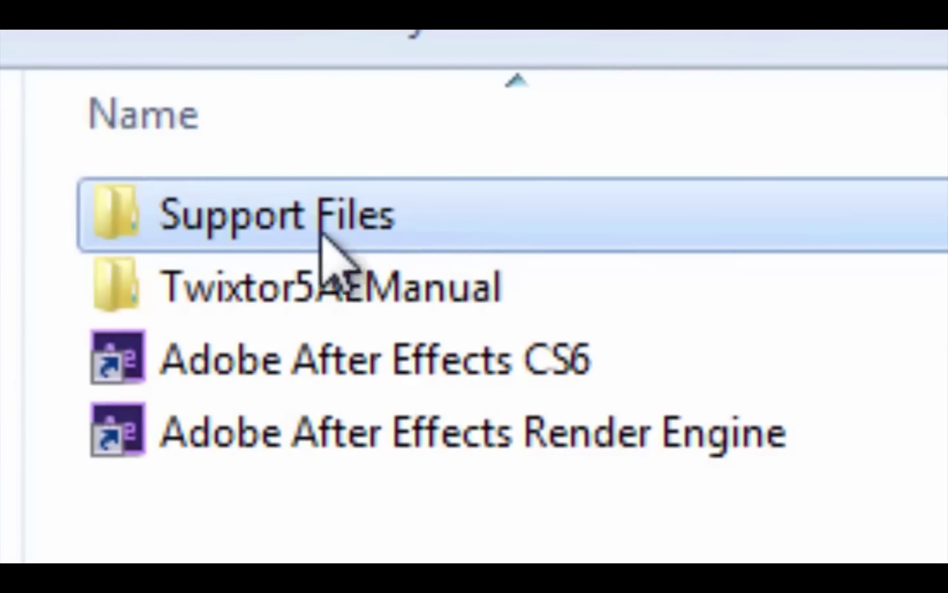
{"action": "double_click", "coordinate": [311, 237]}
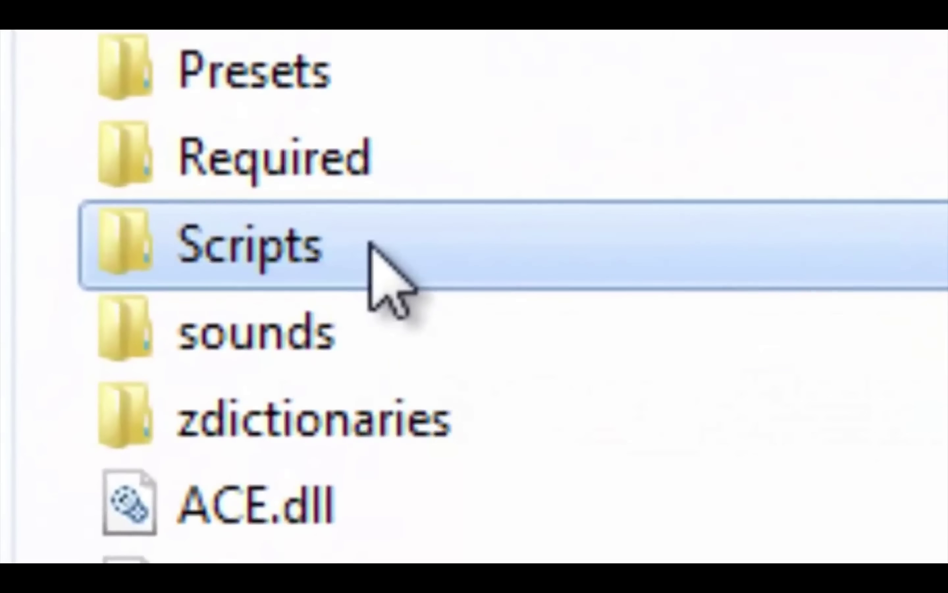
{"action": "double_click", "coordinate": [292, 256]}
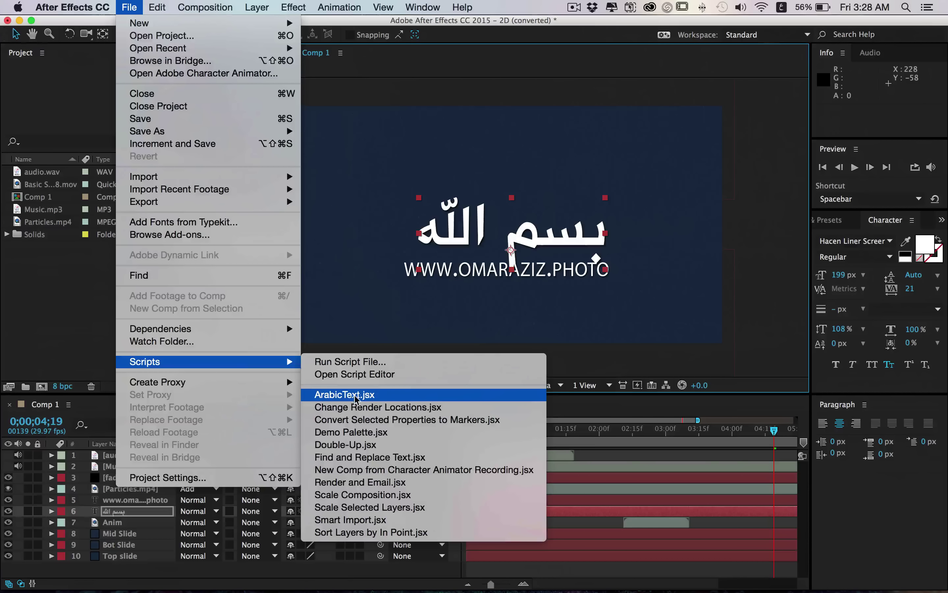
Use the ArabicText.jsx palette to add the Arabic name as a layer, move it above the bismillah, then close the palette.
{"action": "left_click", "coordinate": [384, 398]}
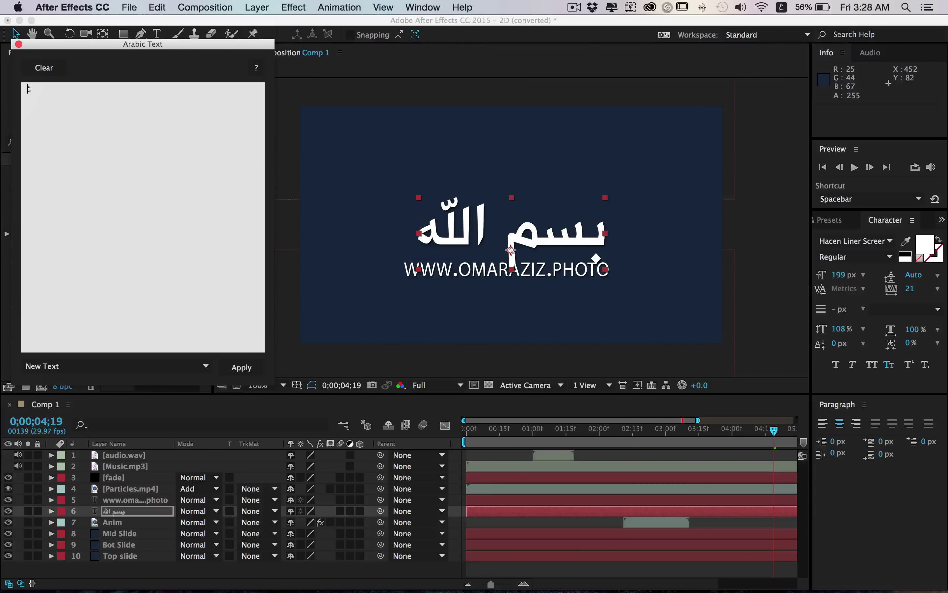
{"action": "type", "text": "عمر عبدالعزيز"}
{"action": "left_click", "coordinate": [243, 370]}
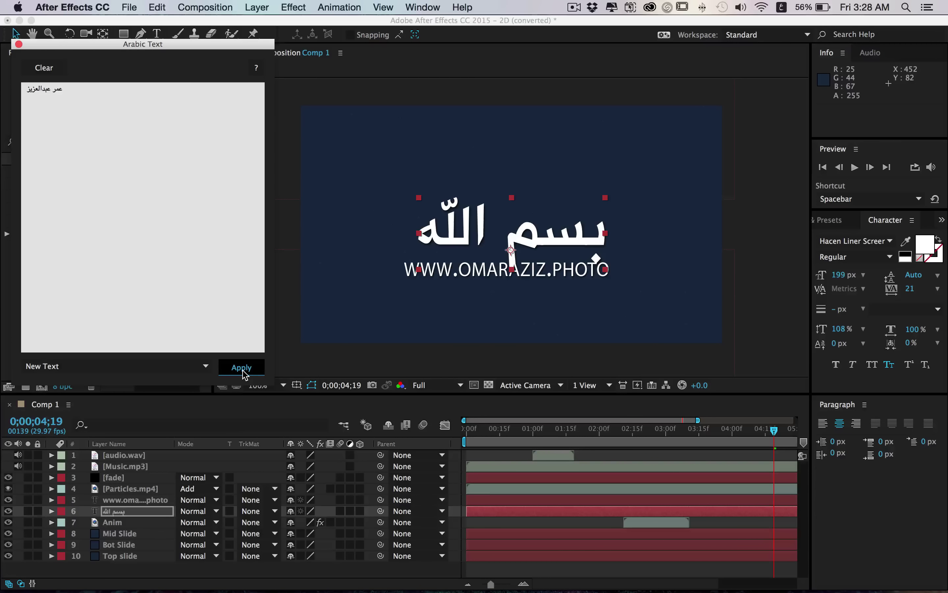
{"action": "left_click_drag", "start_coordinate": [647, 219], "coordinate": [643, 169]}
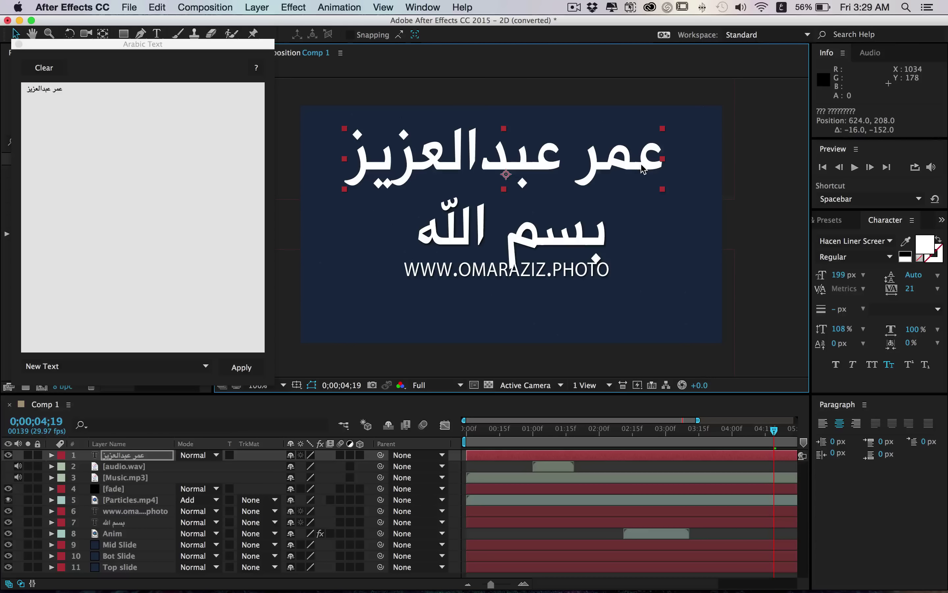
{"action": "left_click", "coordinate": [18, 45]}
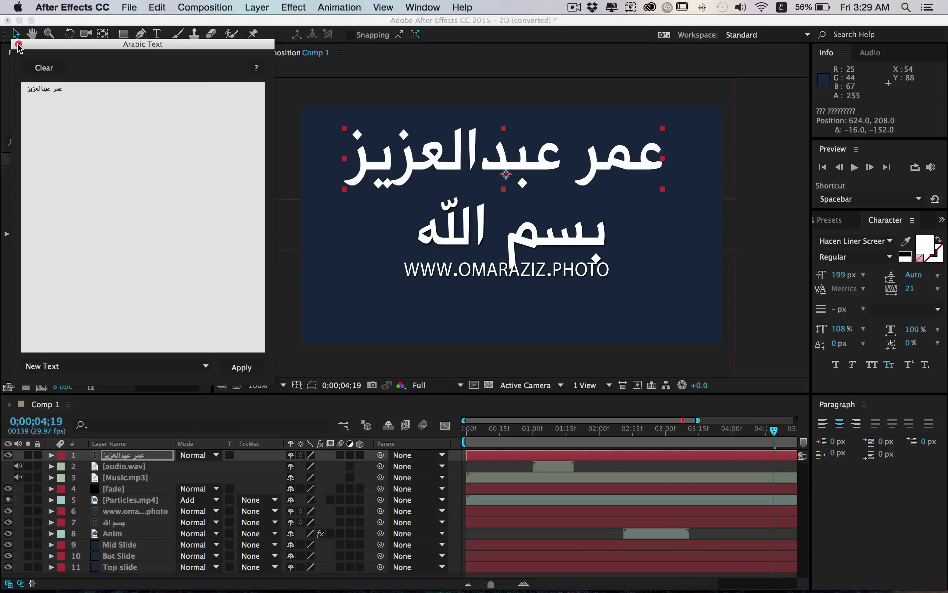
{"action": "left_click", "coordinate": [18, 44]}
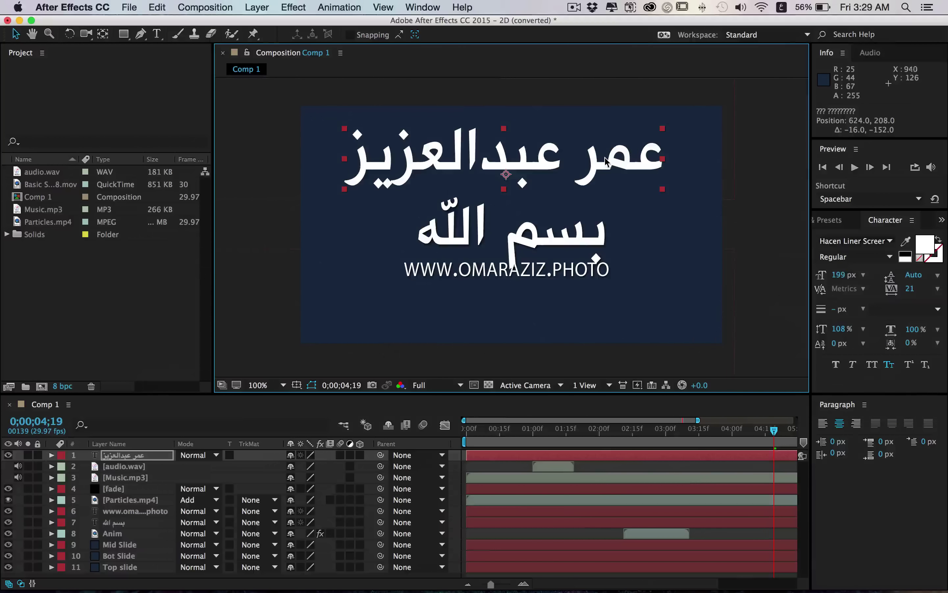
Set the Arabic name layer's font family to Hacen Freehand in the Character panel.
{"action": "left_click", "coordinate": [828, 240]}
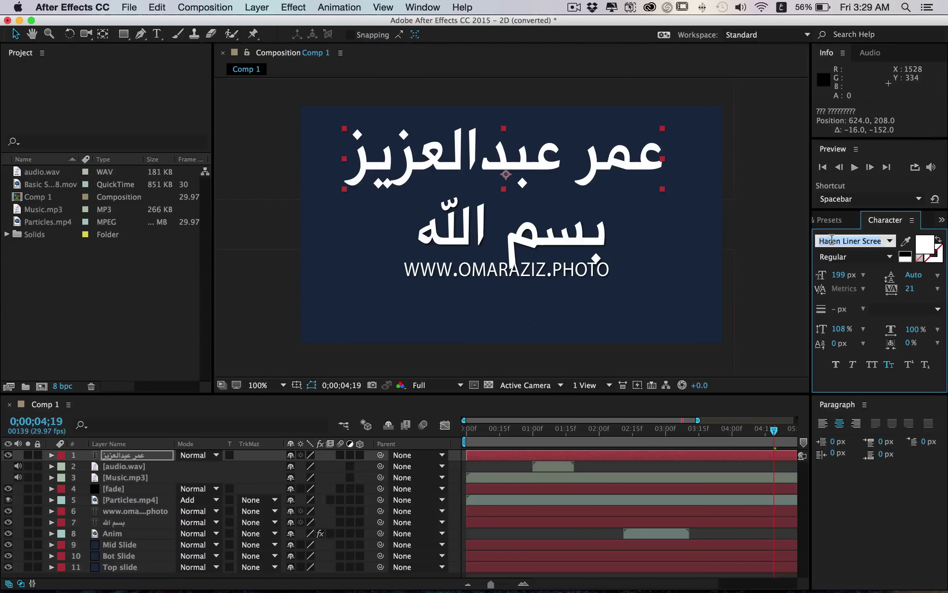
{"action": "key", "text": "Up"}
{"action": "key", "text": "Up"}
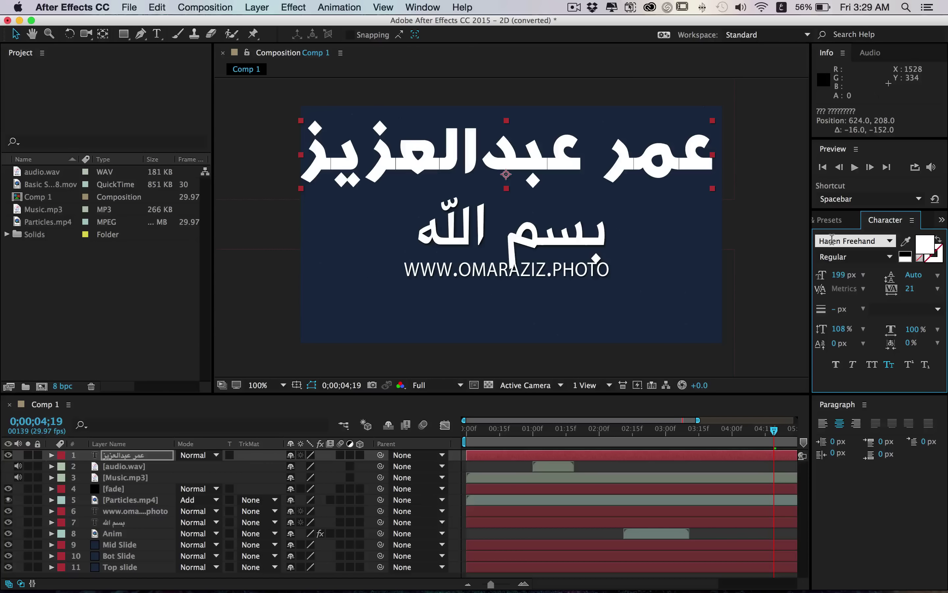